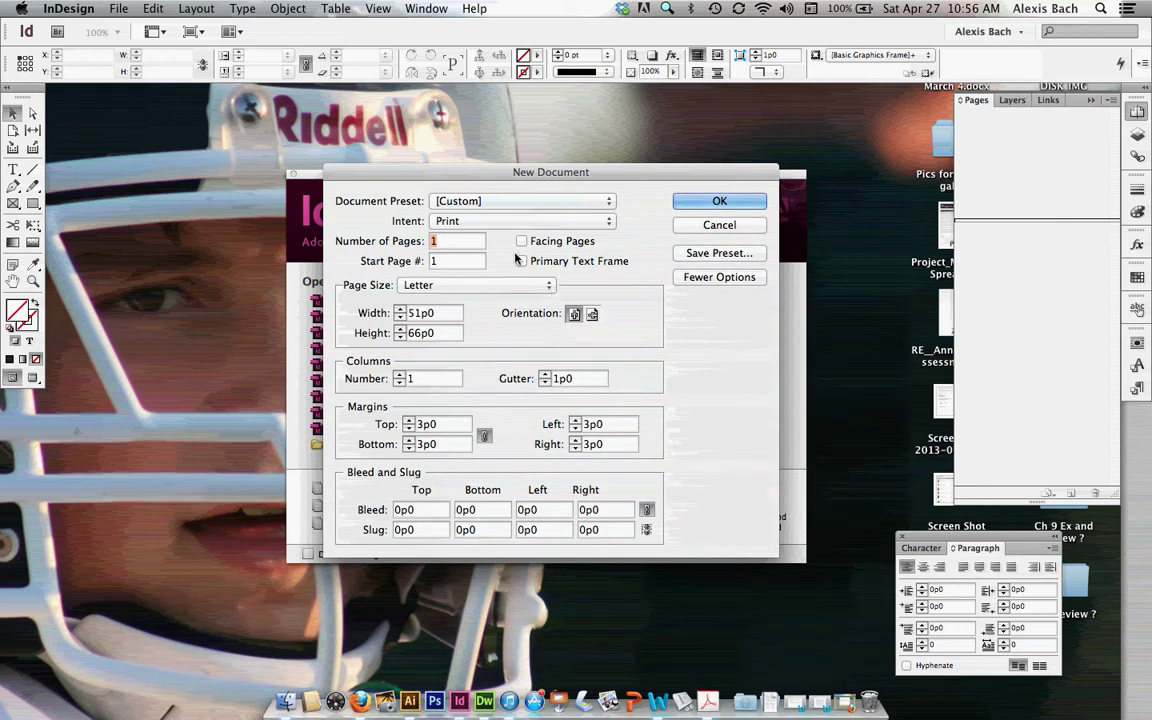
# Switch the one-page Letter document to landscape orientation, 66p0 wide by 51p0 high.
pyautogui.click(592, 315)
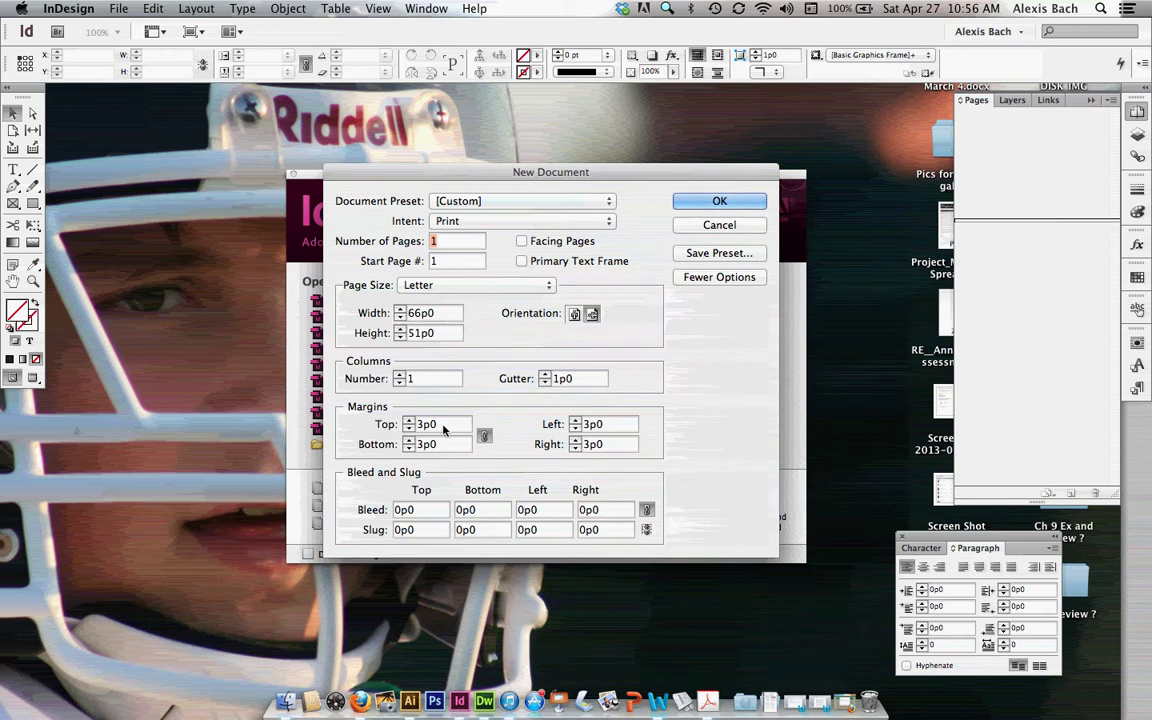
# Set 1p6 margins and 0p9 bleed on all sides, then create the document.
pyautogui.doubleClick(420, 425)
pyautogui.write('1p6')
pyautogui.press('Tab')
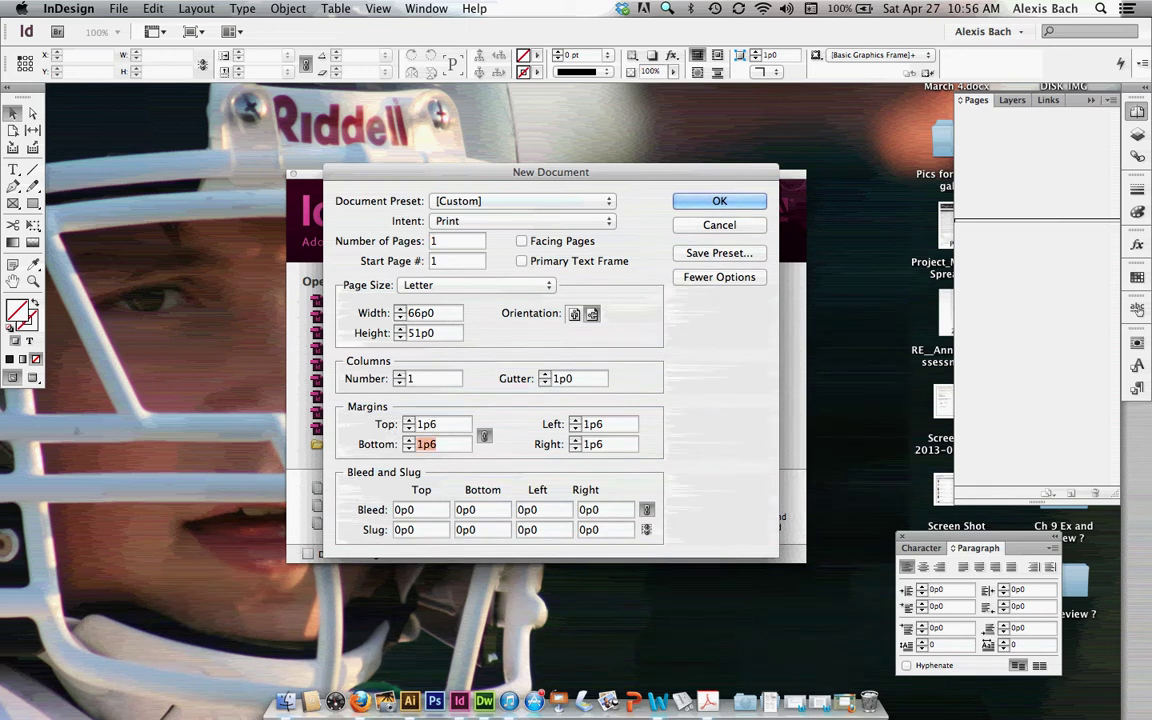
pyautogui.press('Tab')
pyautogui.press('Tab')
pyautogui.press('Tab')
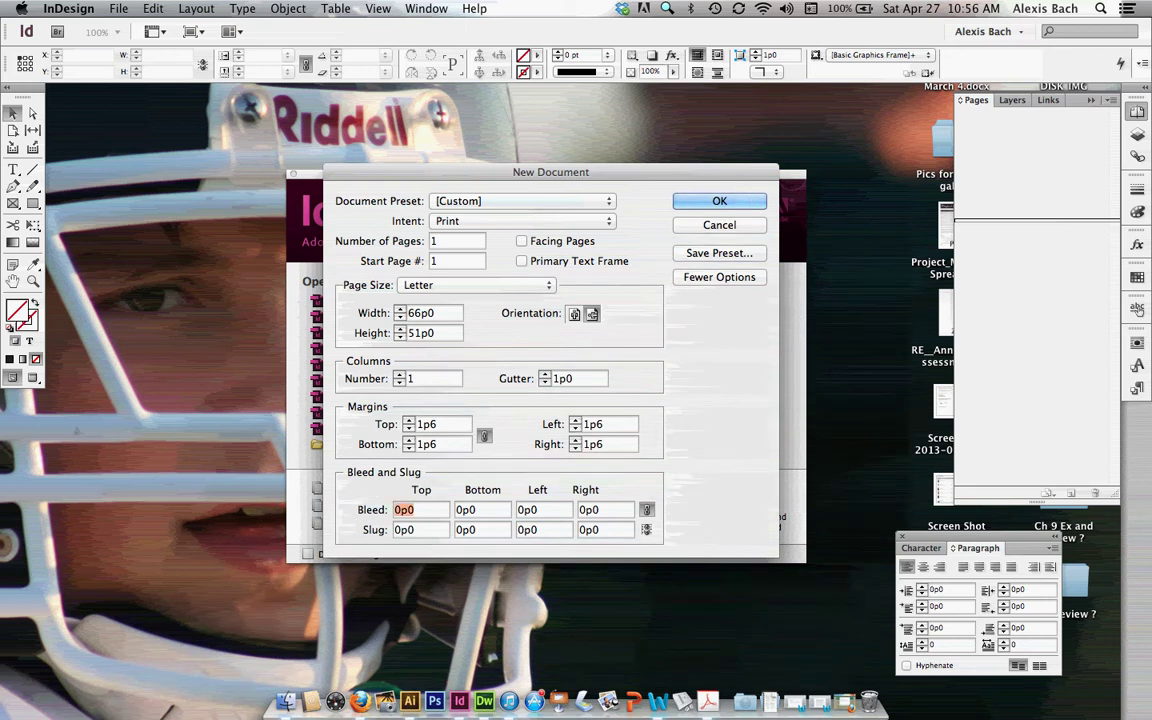
pyautogui.write('0p9')
pyautogui.press('Tab')
pyautogui.press('Tab')
pyautogui.press('Tab')
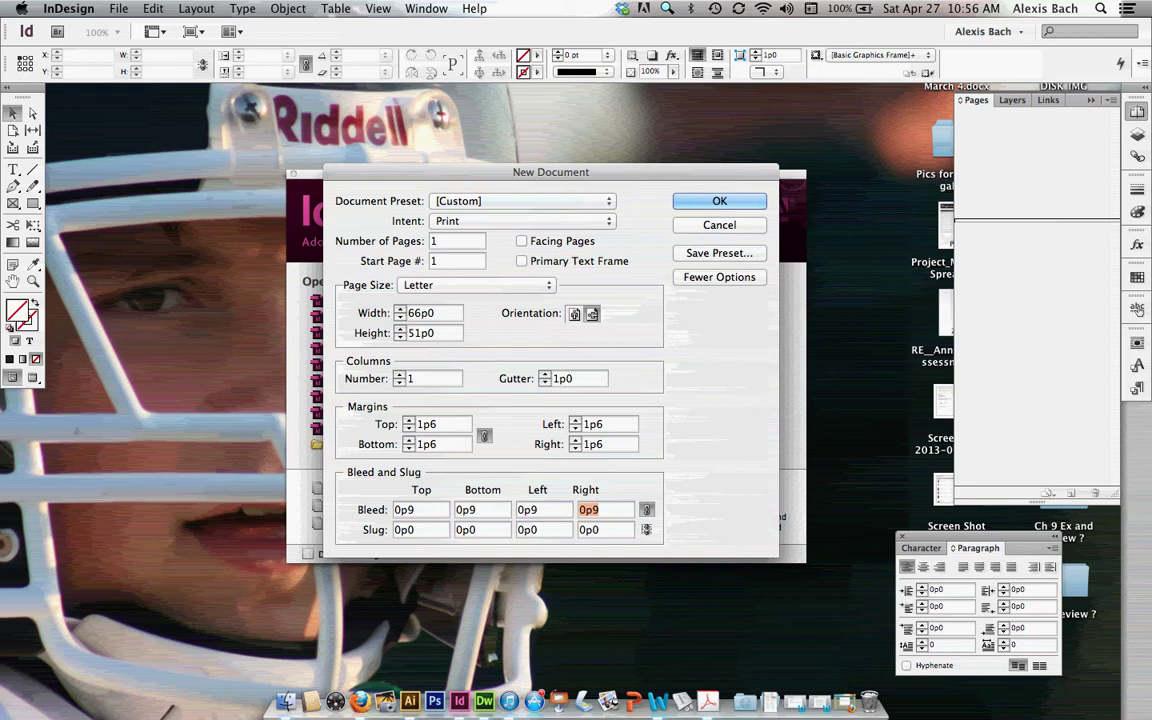
pyautogui.click(721, 202)
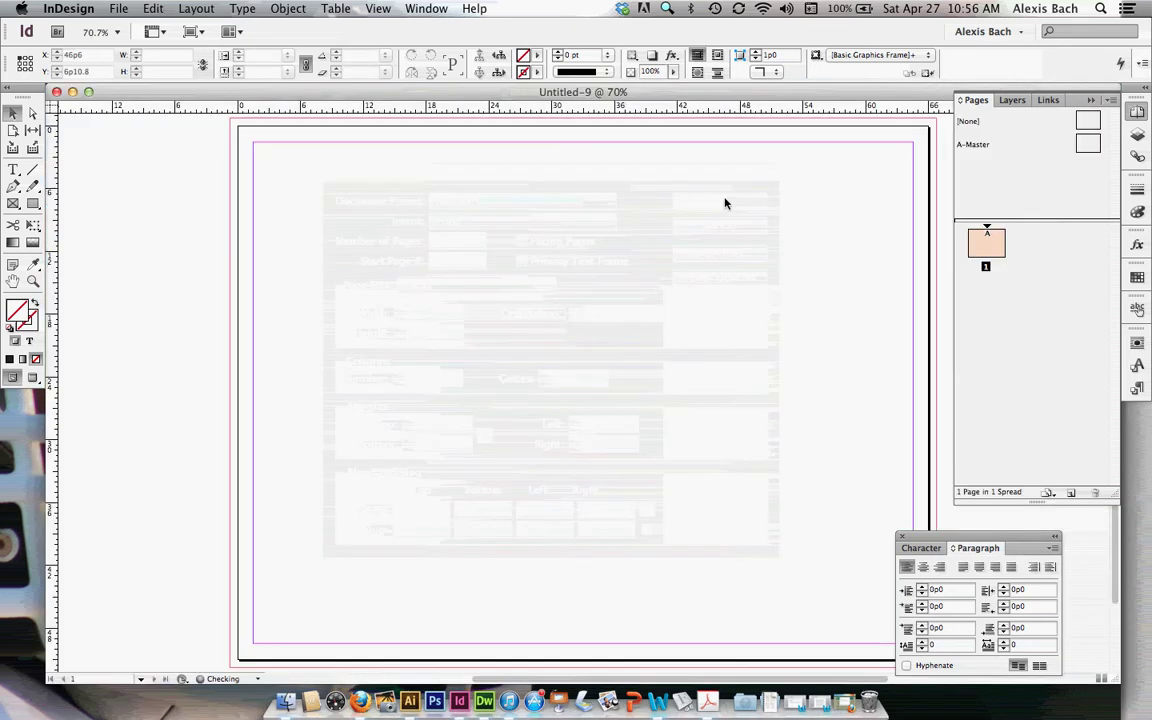
# Resize the A-Master page to 3.6875 in wide (22p1.5) with the Page Tool.
pyautogui.doubleClick(1089, 147)
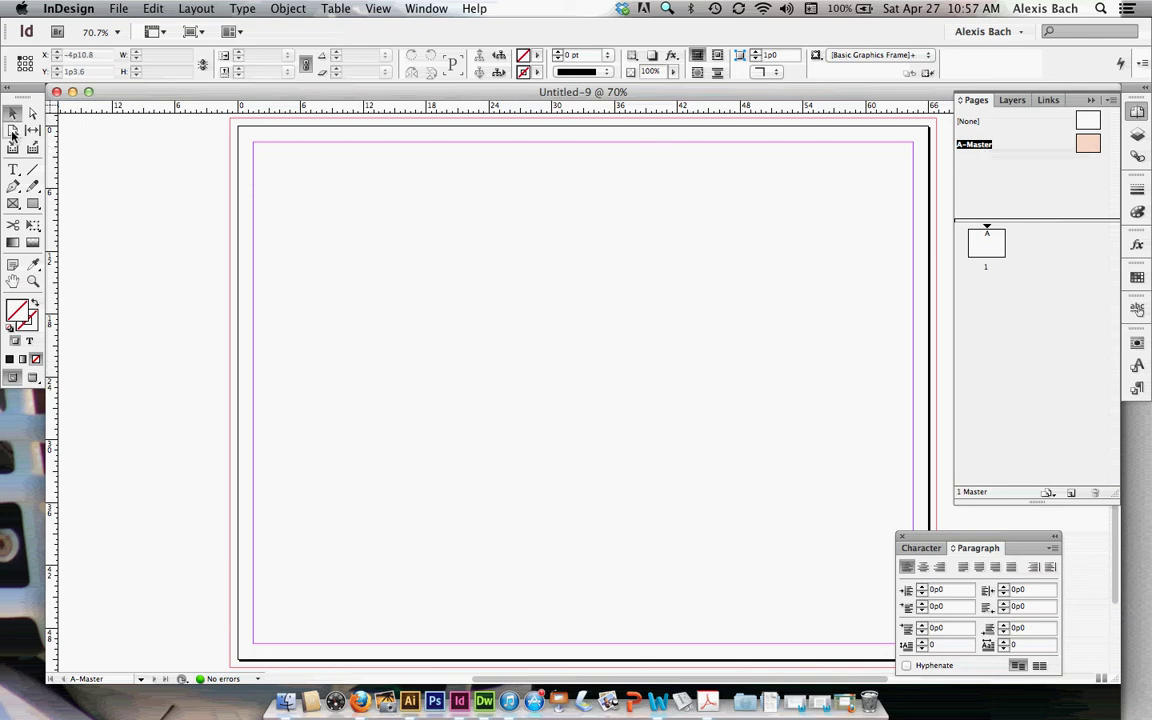
pyautogui.click(13, 131)
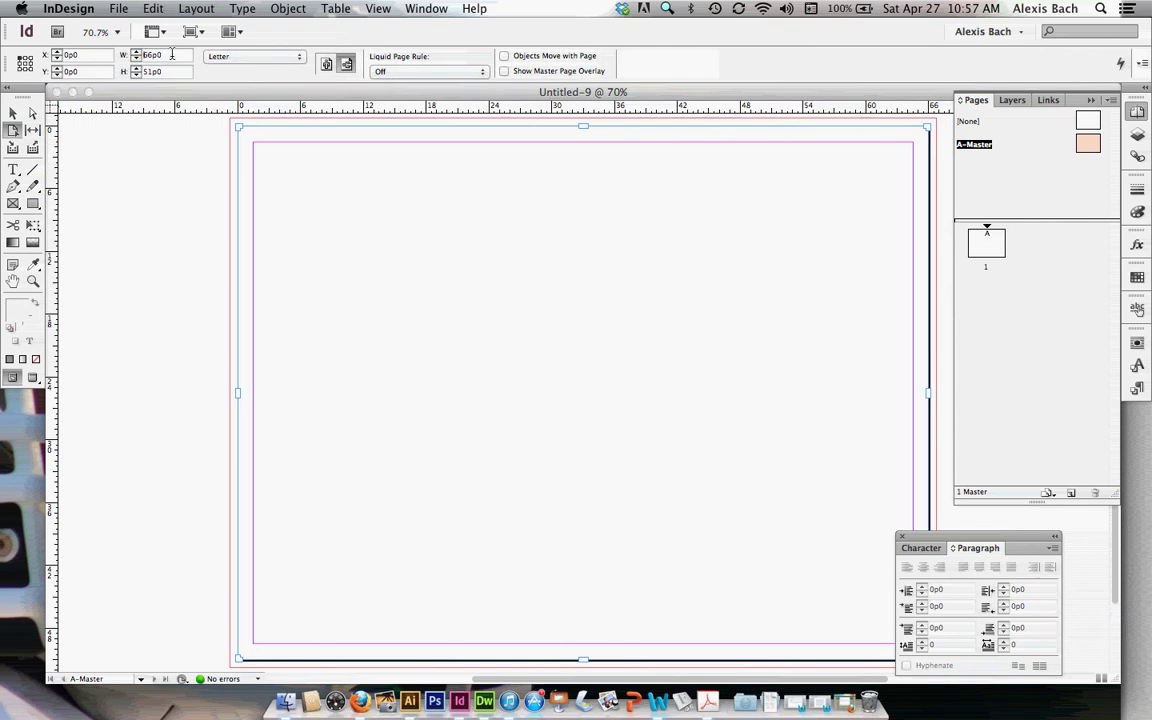
pyautogui.doubleClick(143, 55)
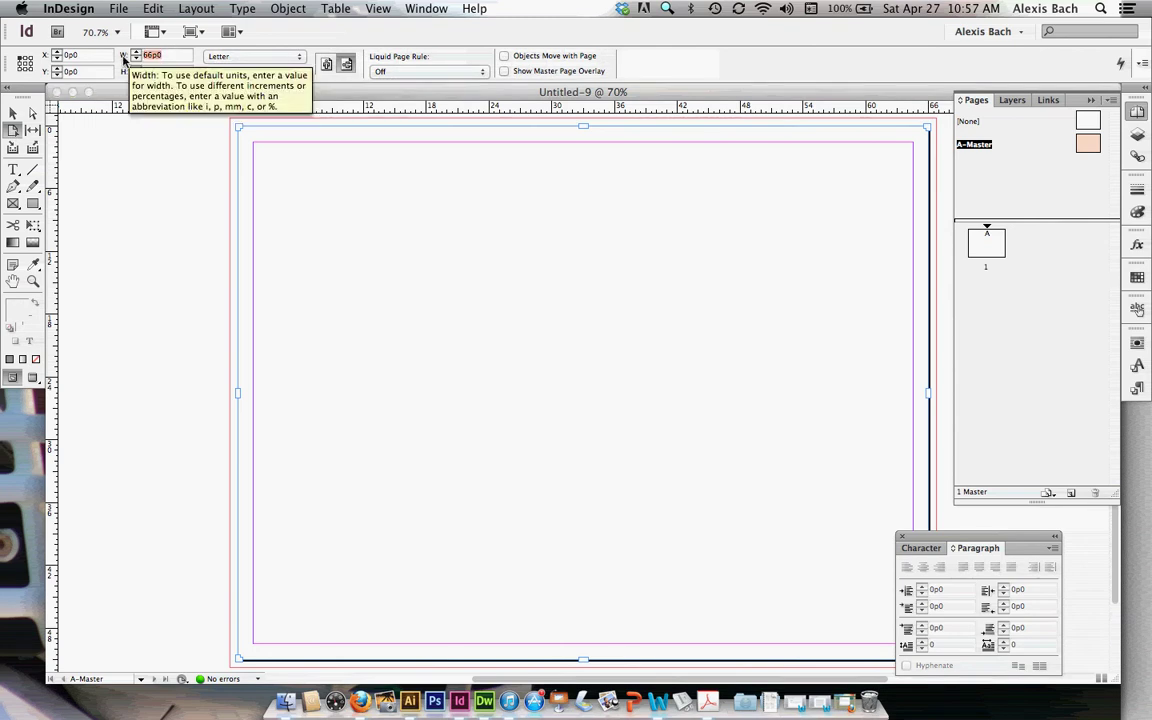
pyautogui.click(143, 54)
pyautogui.doubleClick(153, 54)
pyautogui.press('BackSpace')
pyautogui.write('3.68')
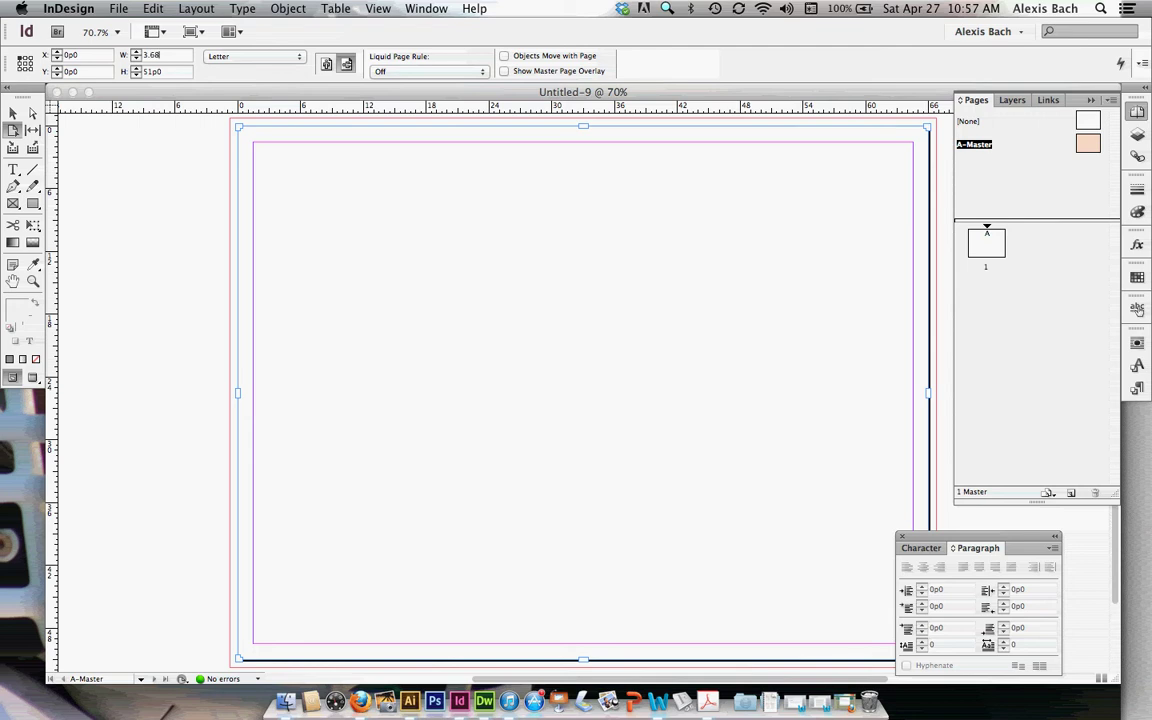
pyautogui.write('75 in')
pyautogui.press('Tab')
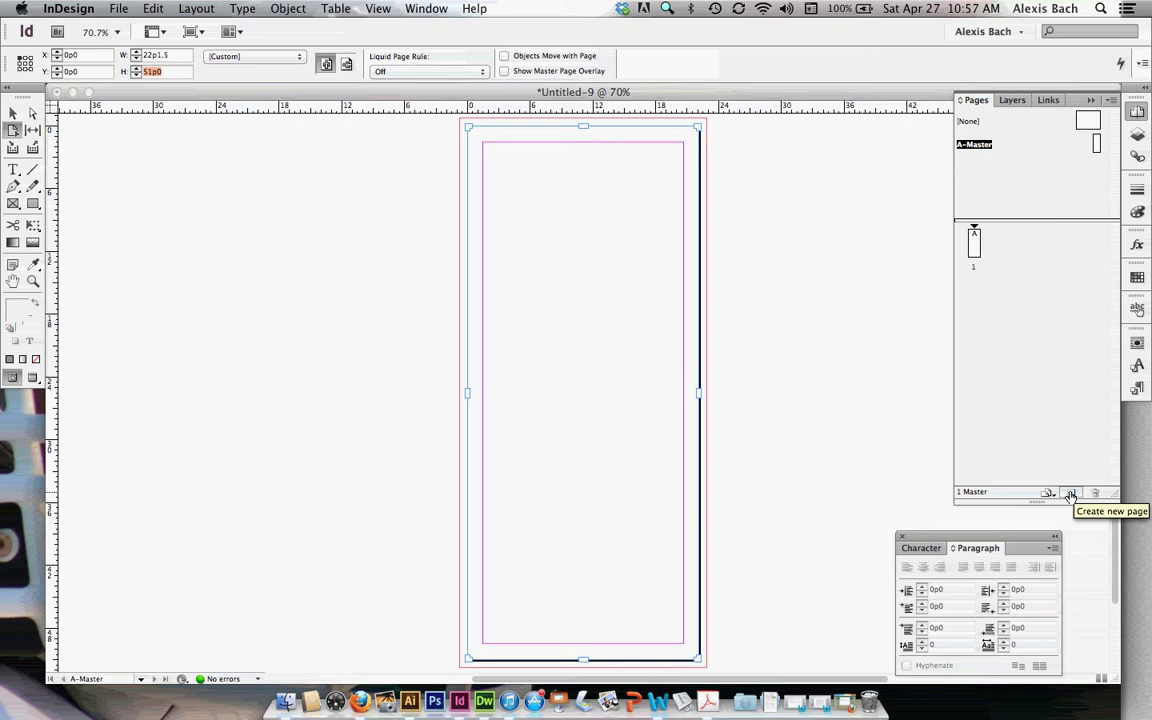
# Create B-Master and set its page width to 3.625 in (21p9).
pyautogui.click(1070, 496)
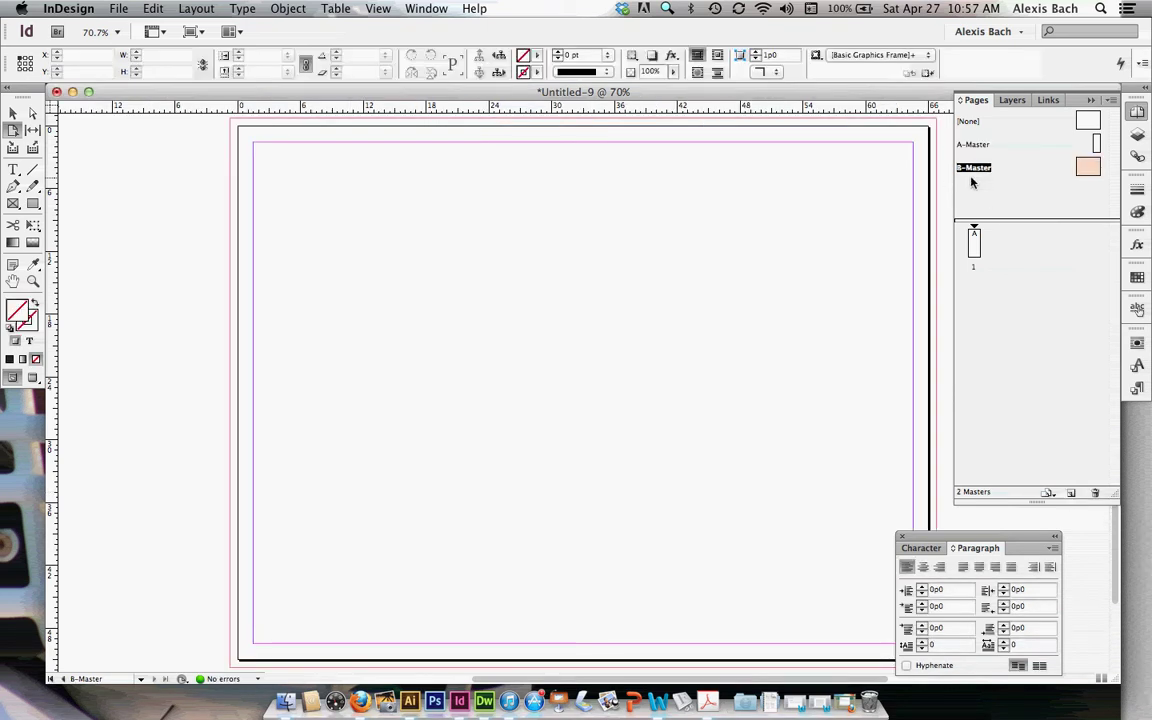
pyautogui.click(13, 131)
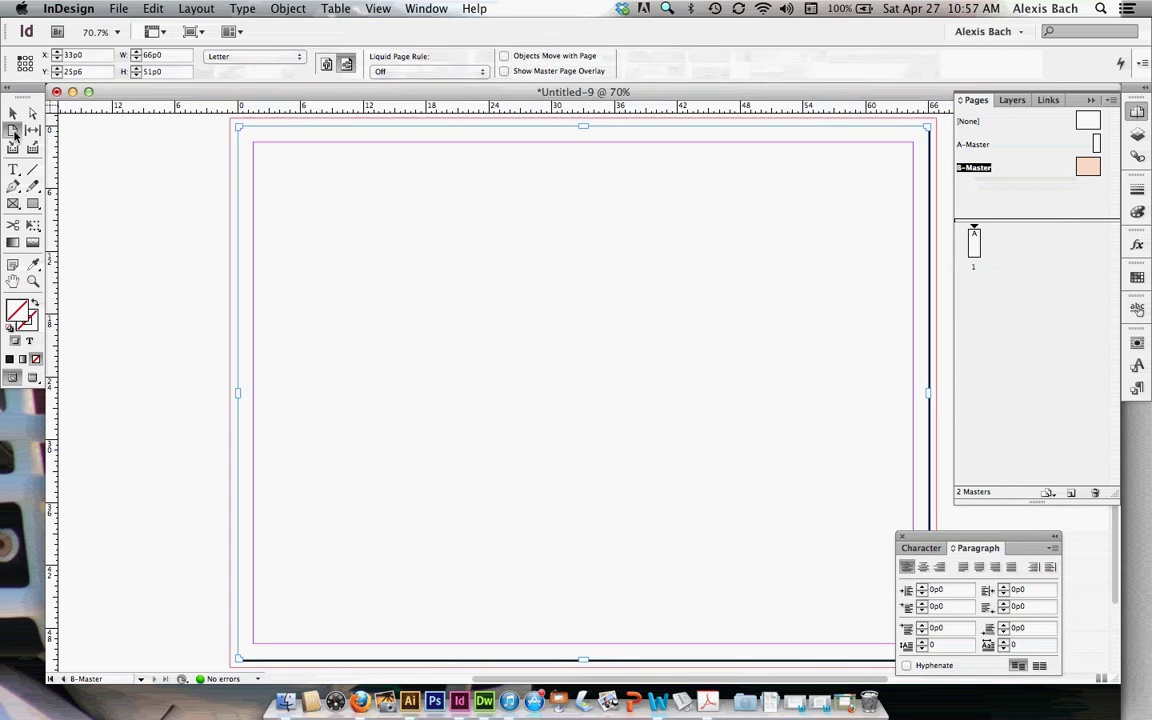
pyautogui.doubleClick(148, 55)
pyautogui.press('BackSpace')
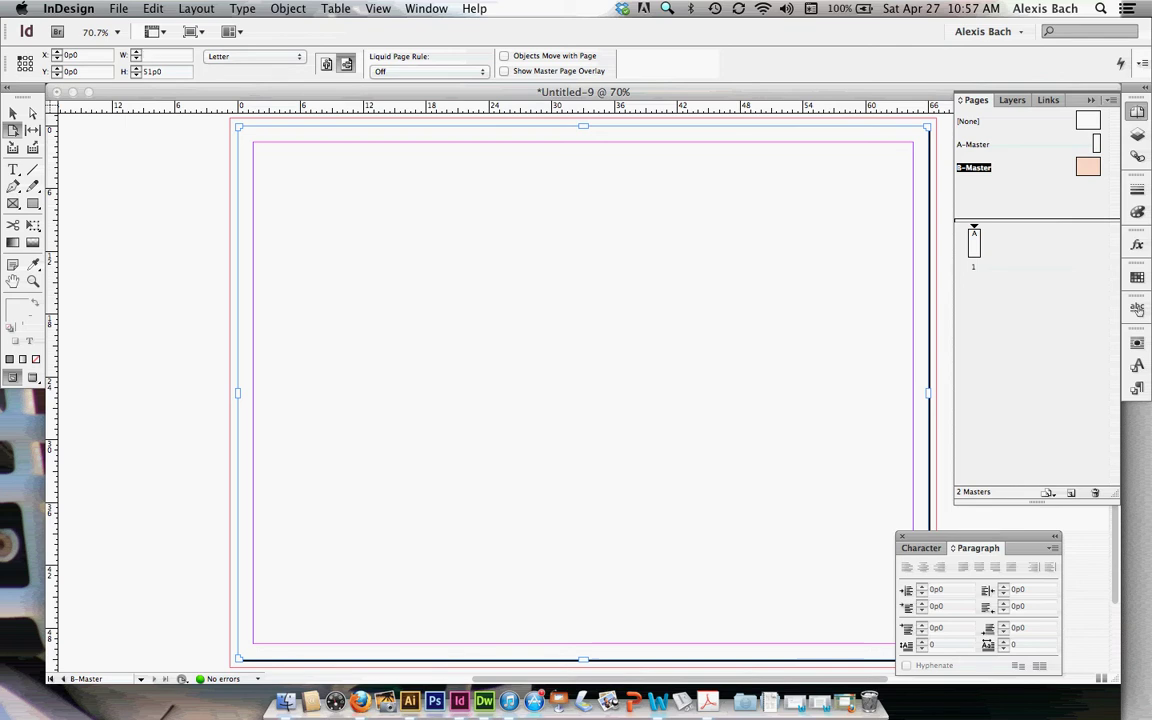
pyautogui.write('3.625 in')
pyautogui.press('Tab')
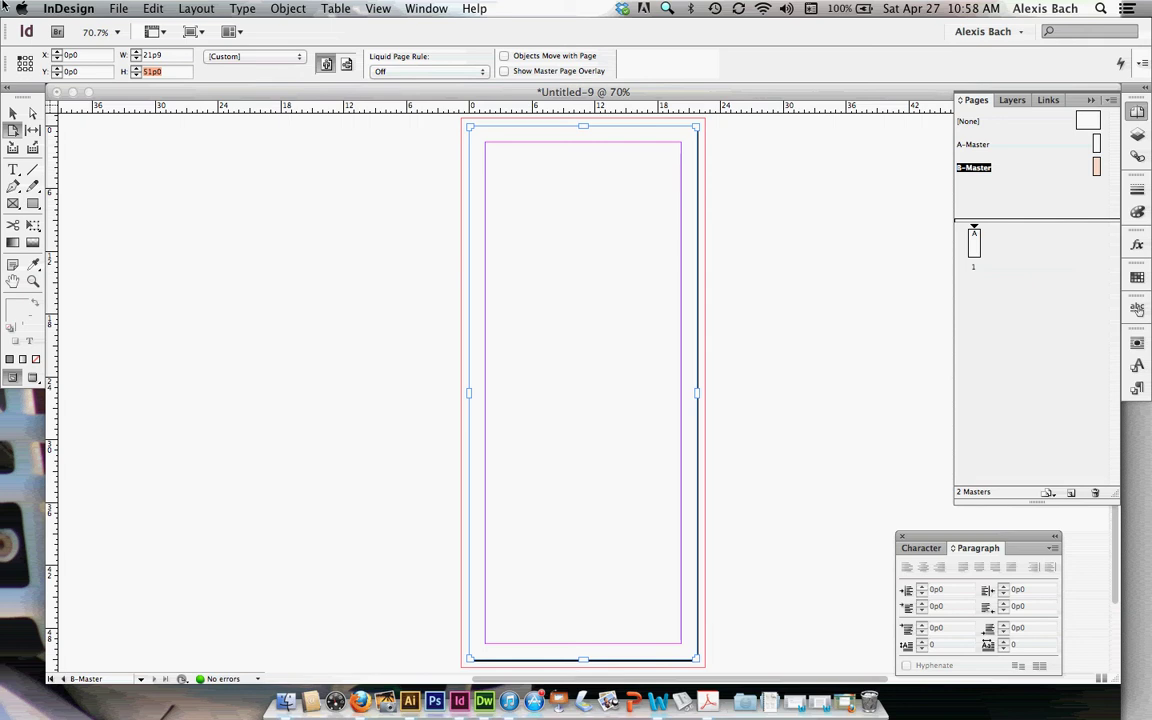
pyautogui.click(13, 114)
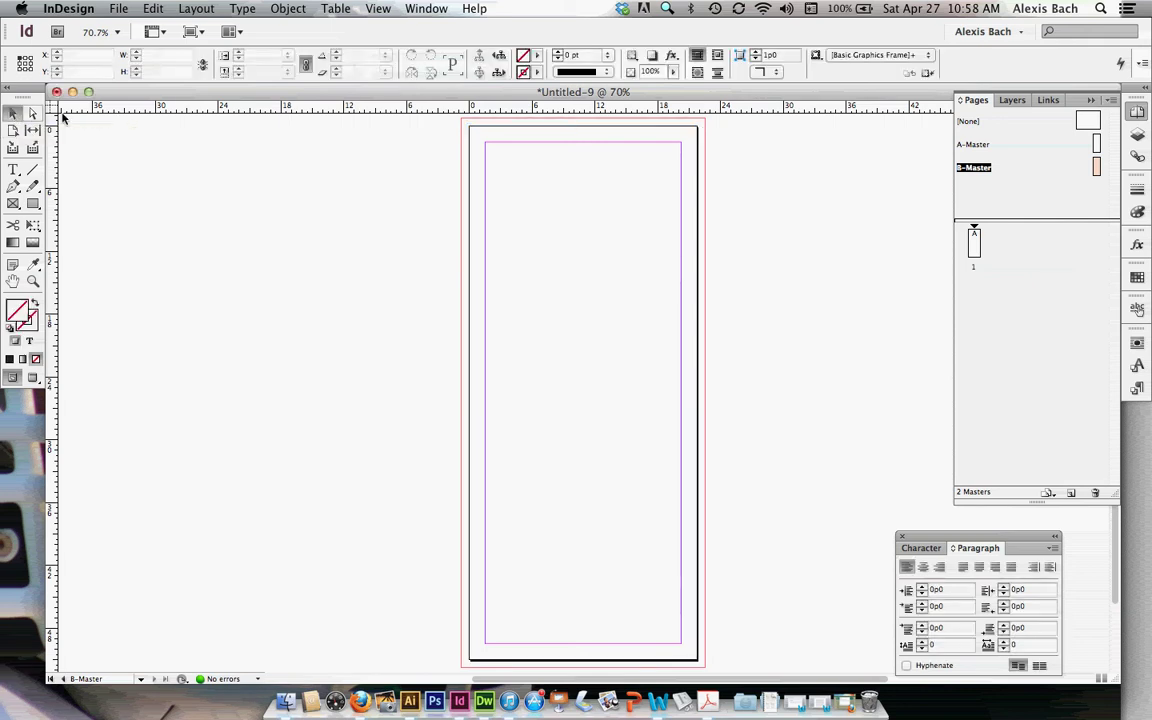
# Compare A-Master and B-Master, then turn off Allow Document Pages to Shuffle.
pyautogui.click(1042, 143)
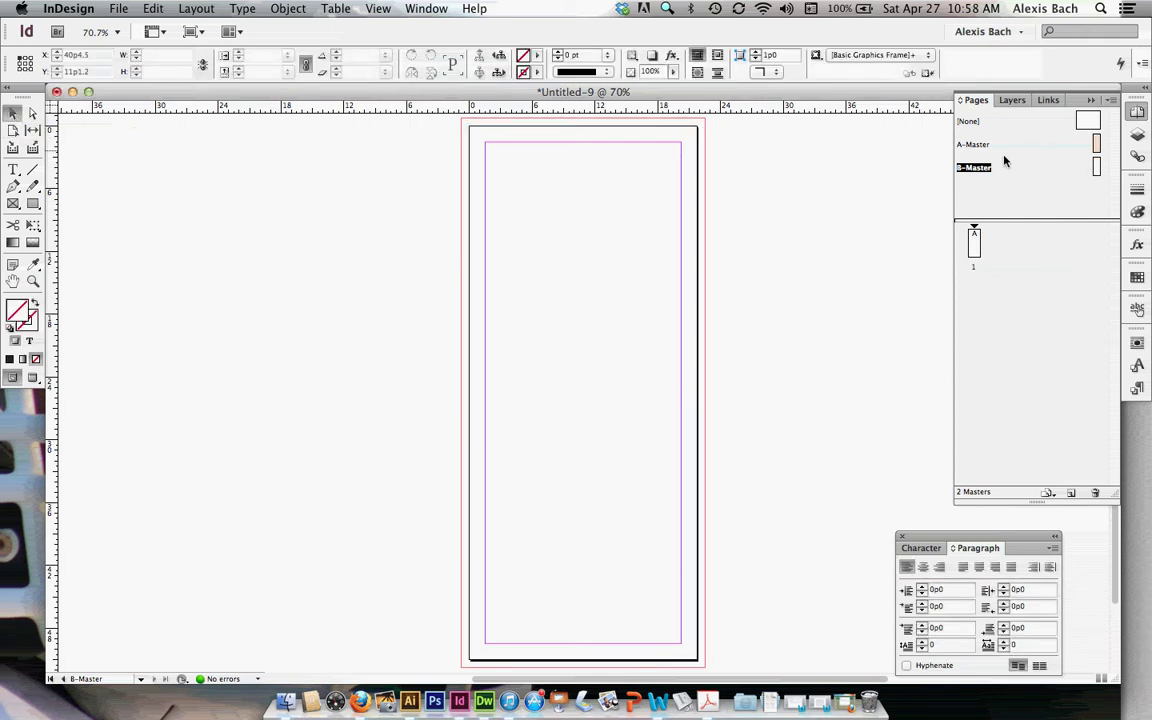
pyautogui.doubleClick(976, 146)
pyautogui.doubleClick(975, 167)
pyautogui.click(1112, 101)
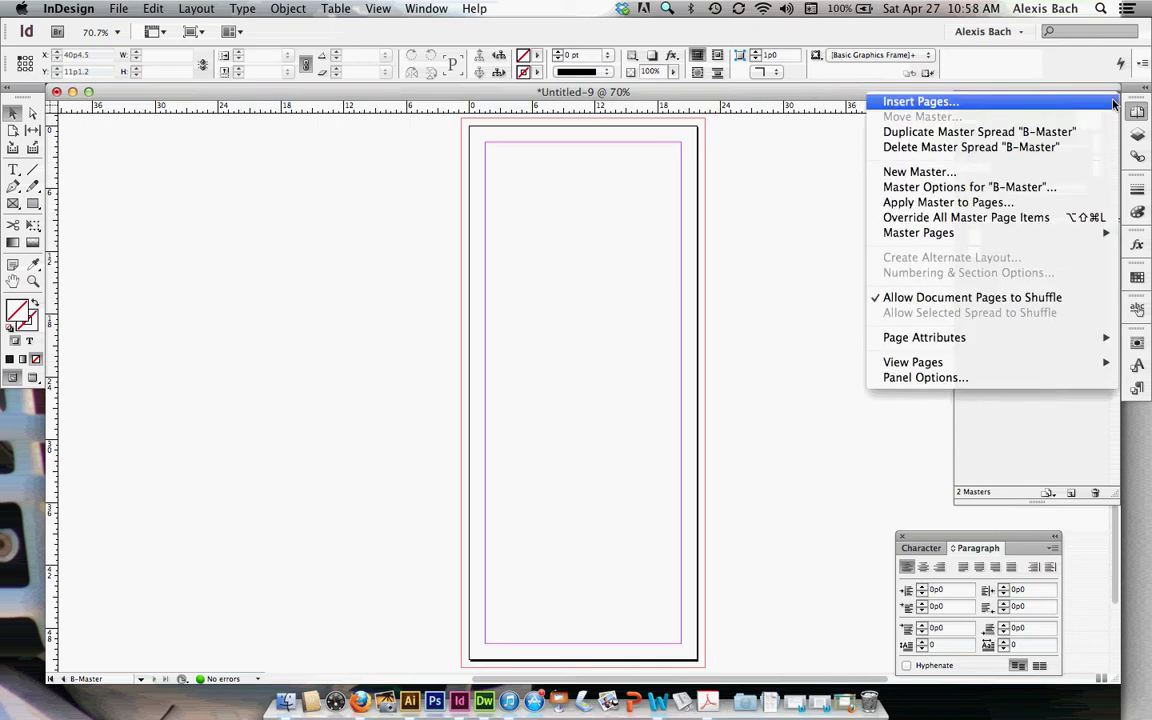
pyautogui.click(1012, 298)
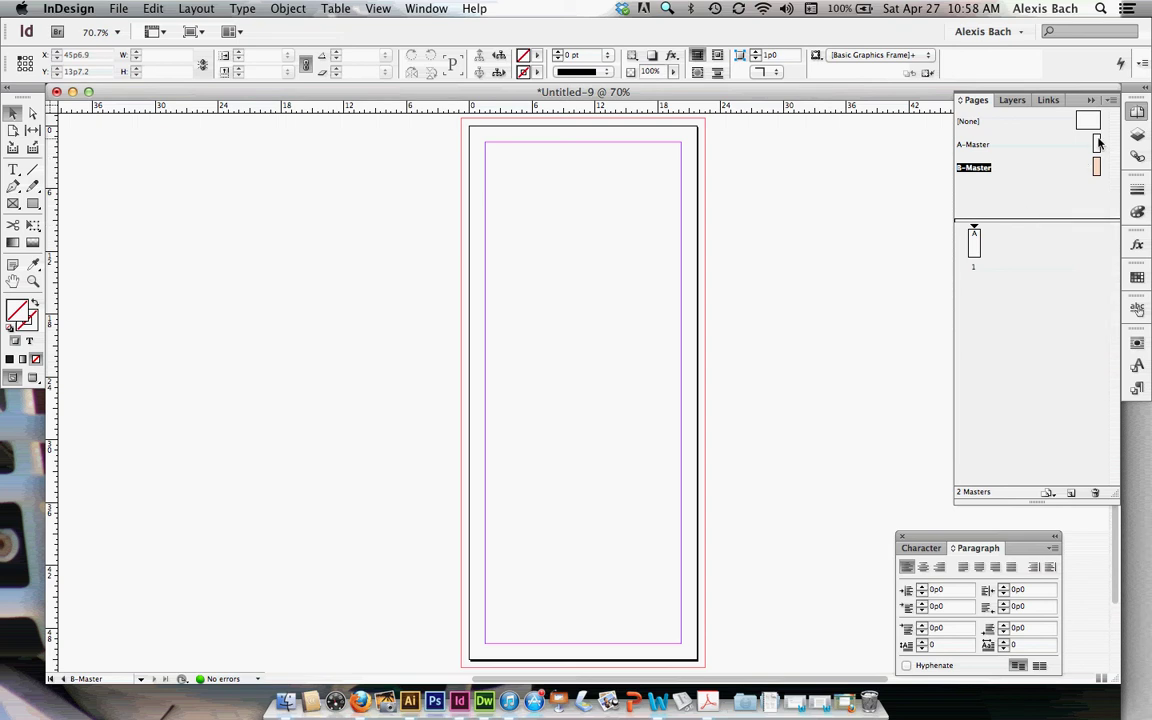
# Add an A-Master and a B-Master page beside page 1, and draw a pasteboard frame reading 'inside spread'.
pyautogui.moveTo(985, 144); pyautogui.dragTo(978, 240)
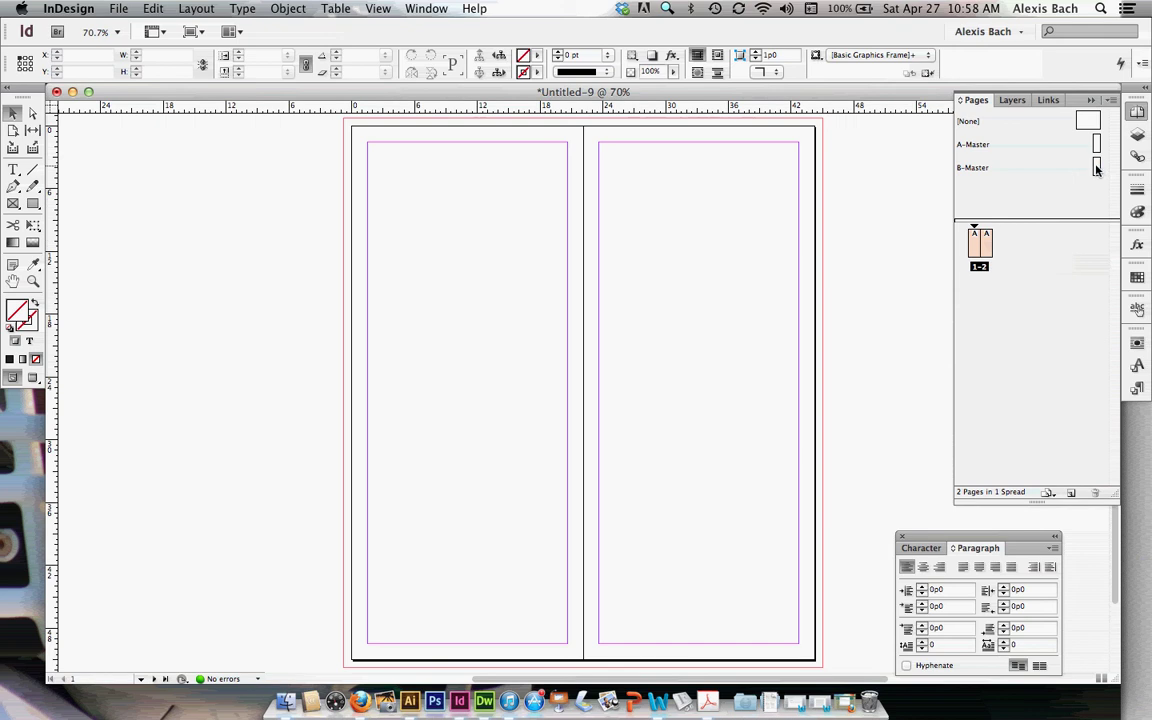
pyautogui.moveTo(1095, 168); pyautogui.dragTo(995, 246)
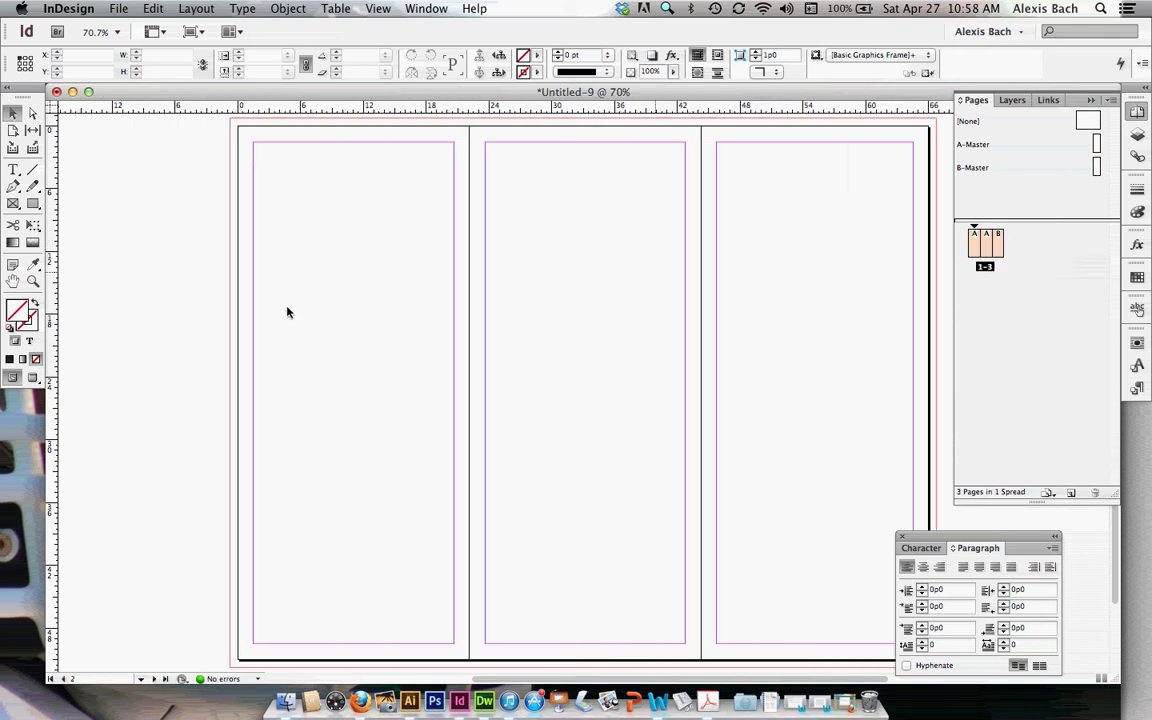
pyautogui.click(13, 169)
pyautogui.moveTo(86, 316); pyautogui.dragTo(198, 330)
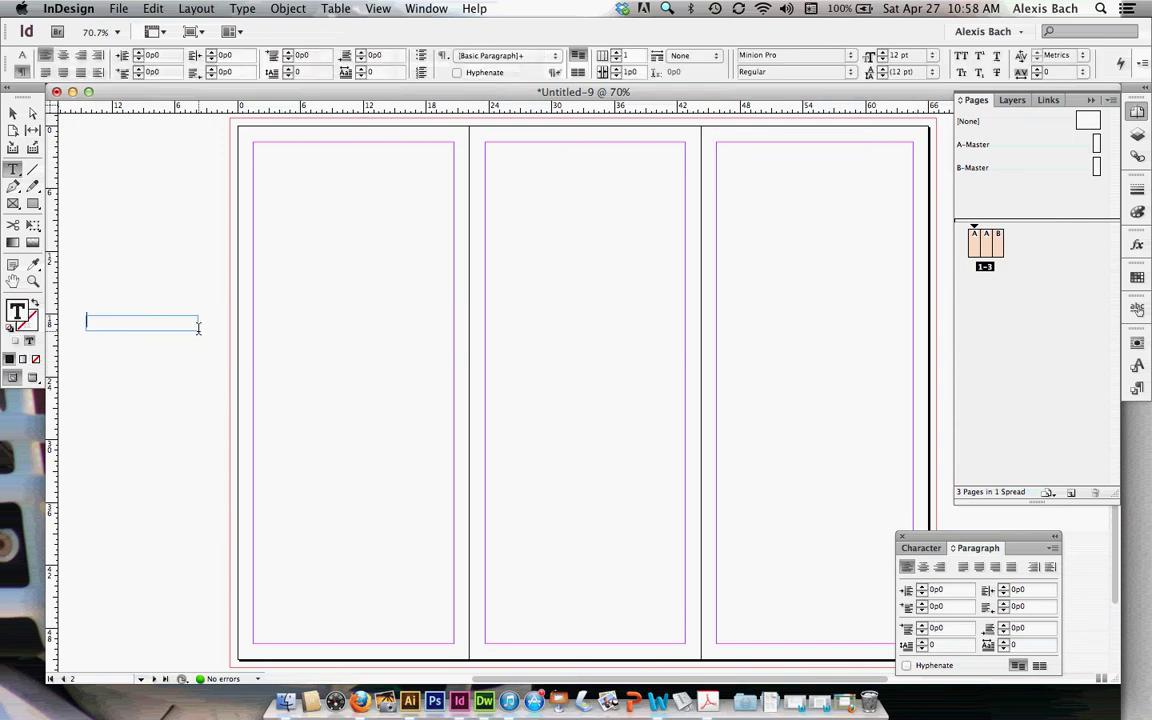
pyautogui.write('inside')
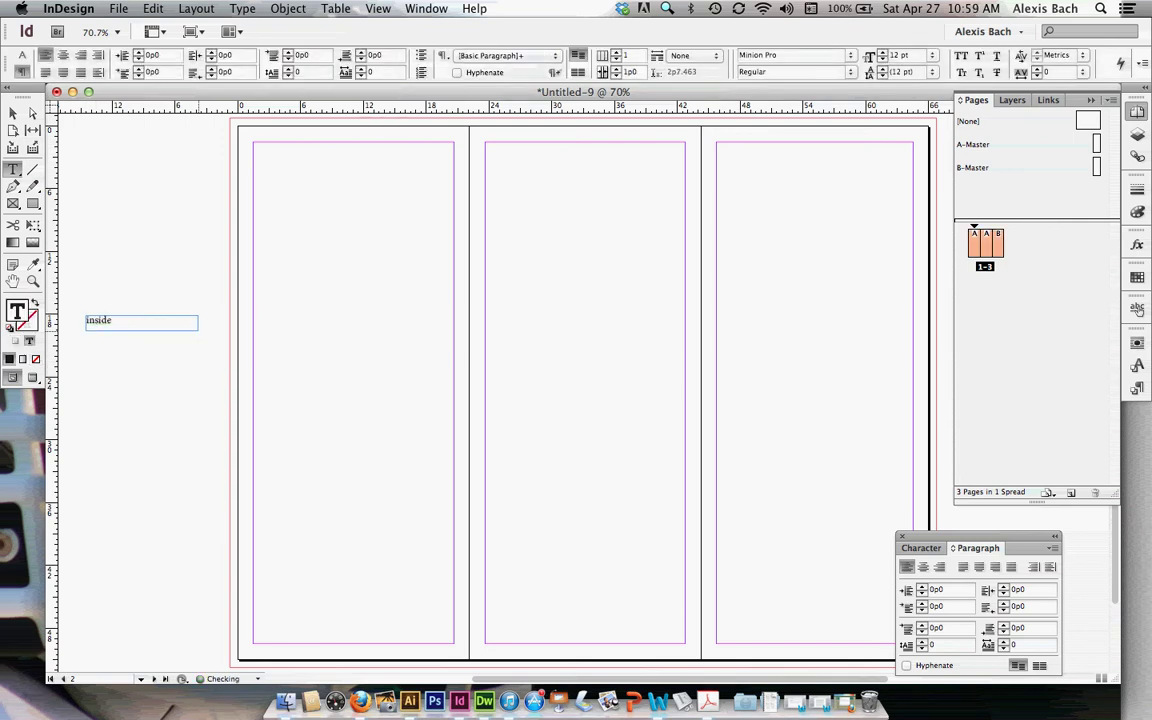
pyautogui.write(' spread')
# Deselect the page thumbnails in the Pages panel.
pyautogui.click(1068, 350)
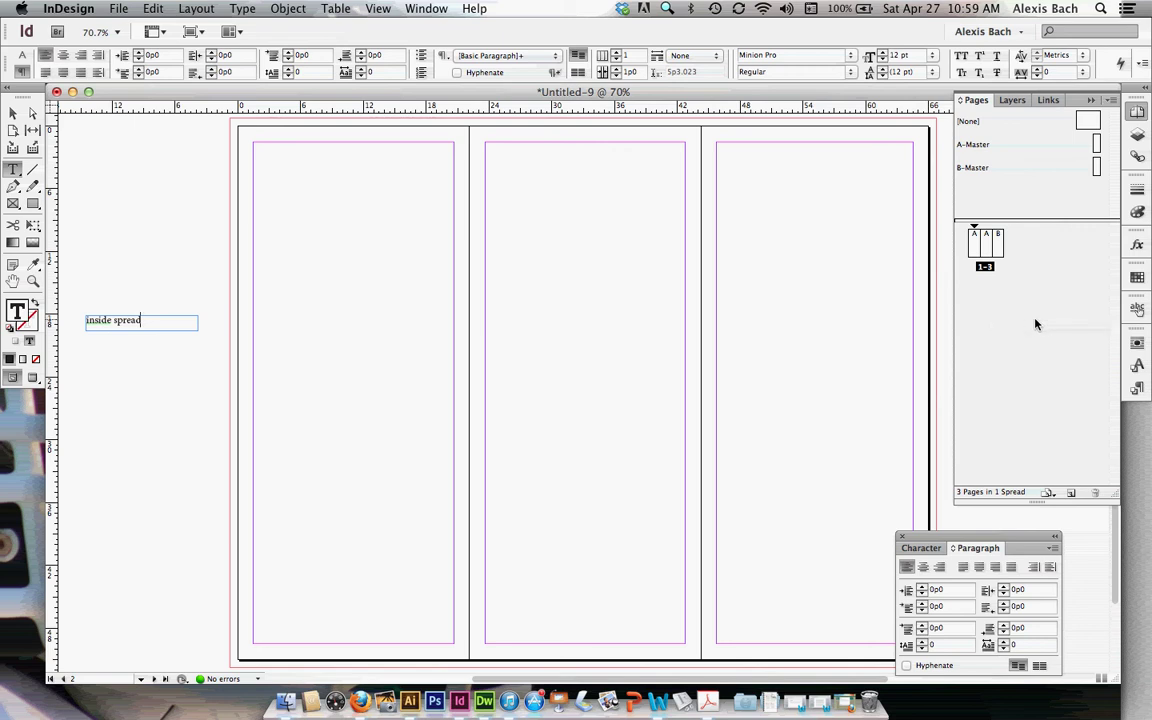
# Build pages 4–6 from B-Master, A-Master, A-Master, and draw a text frame beside them.
pyautogui.moveTo(1097, 167); pyautogui.dragTo(975, 298)
pyautogui.moveTo(1096, 144); pyautogui.dragTo(985, 294)
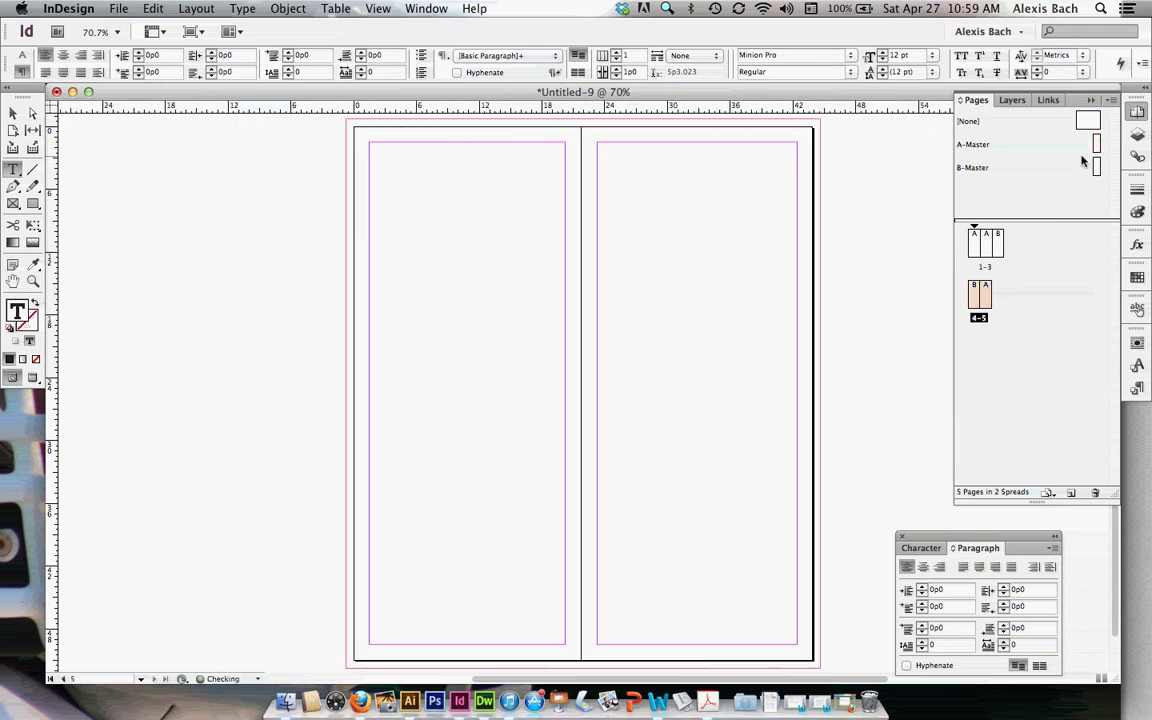
pyautogui.moveTo(1096, 144); pyautogui.dragTo(990, 297)
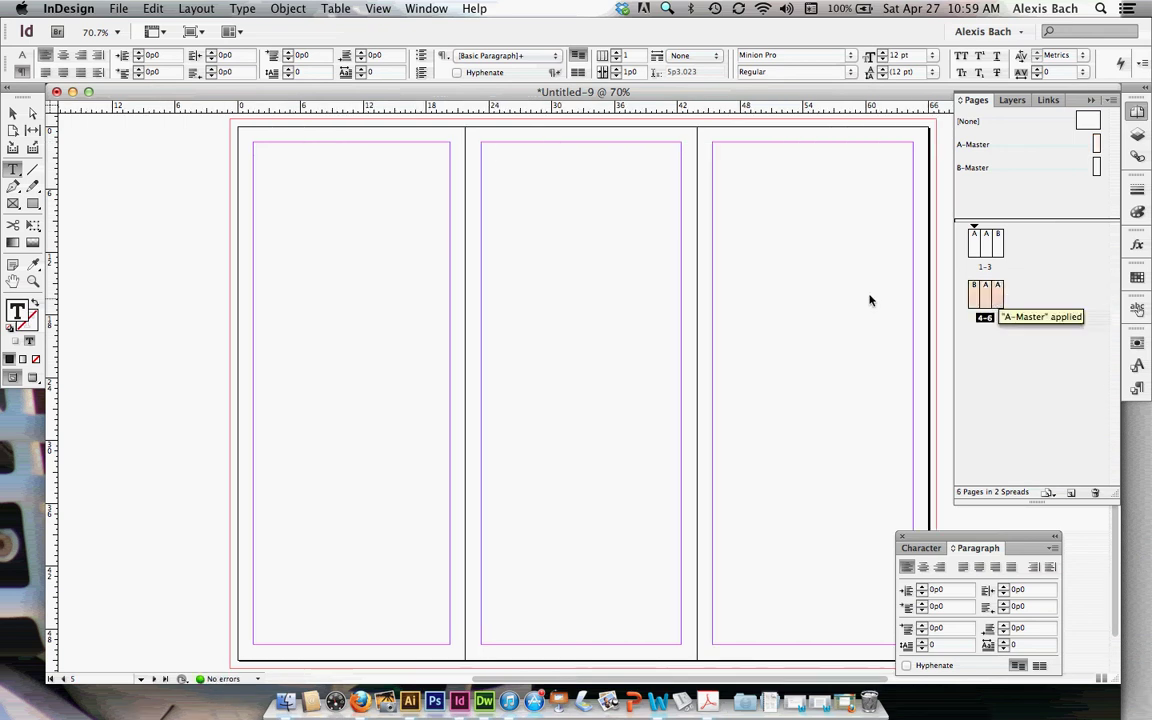
pyautogui.moveTo(87, 277); pyautogui.dragTo(208, 292)
# Type 'outside spread' in the pasteboard frame, correcting a typo, then switch back to the Selection tool.
pyautogui.write('out')
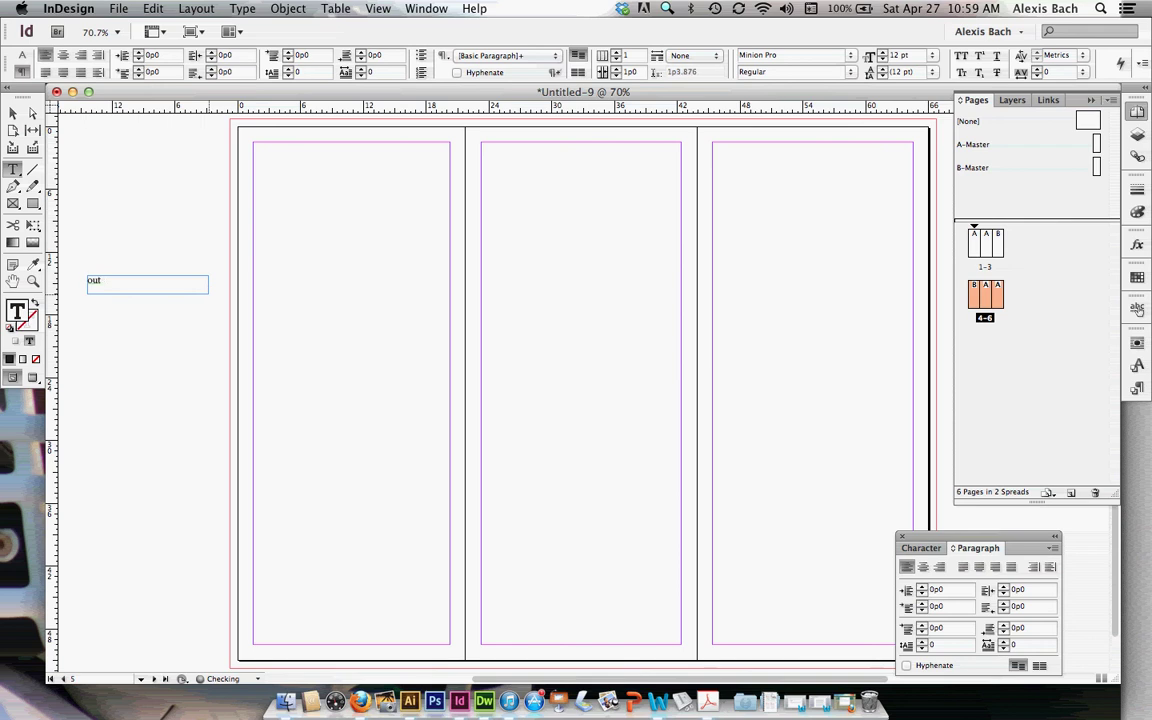
pyautogui.write('side spread')
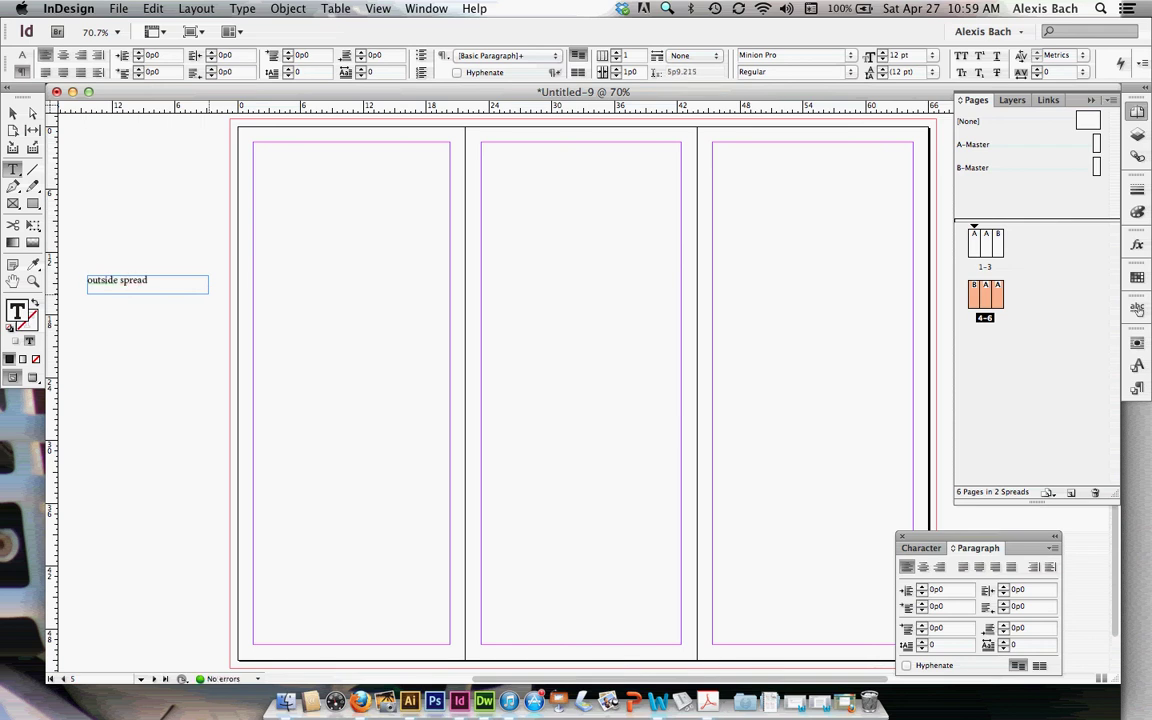
pyautogui.click(13, 114)
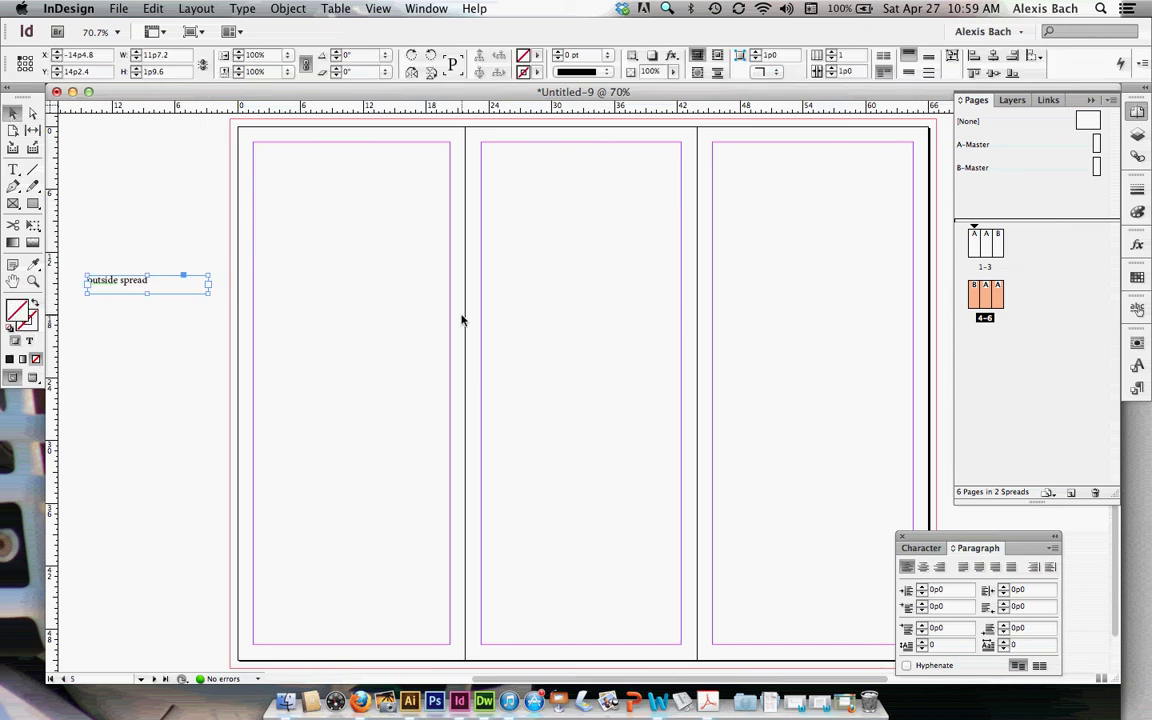
pyautogui.scroll(10, 625, 333)
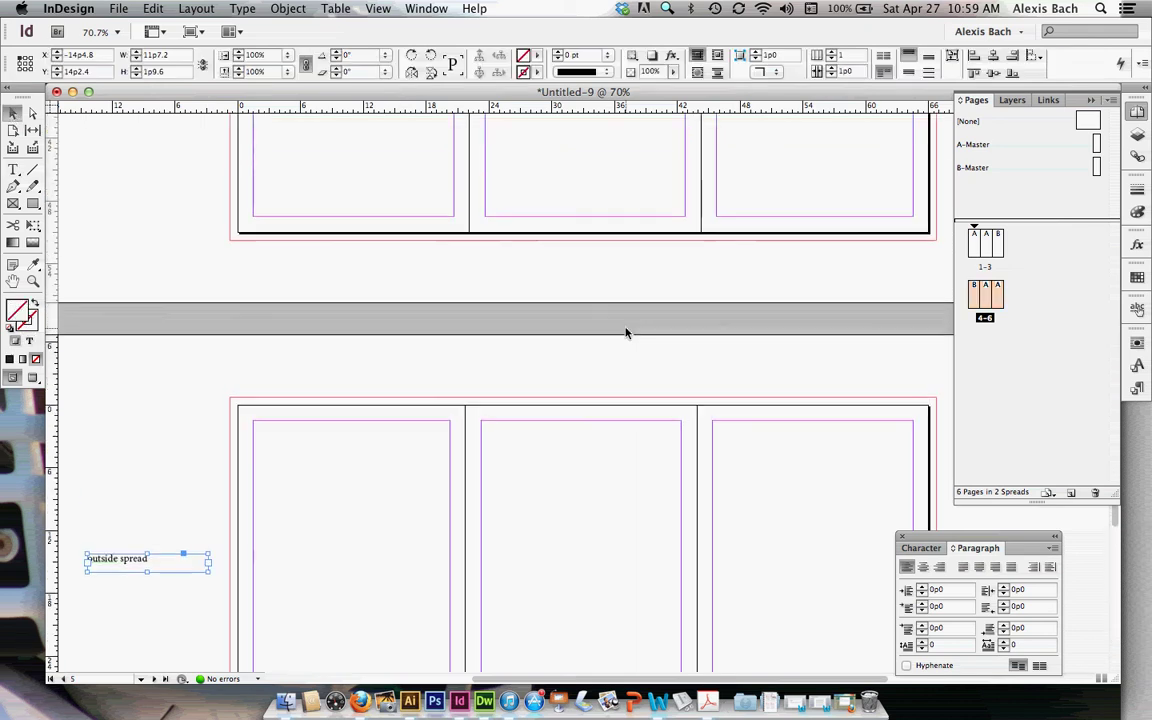
pyautogui.scroll(2, 625, 333)
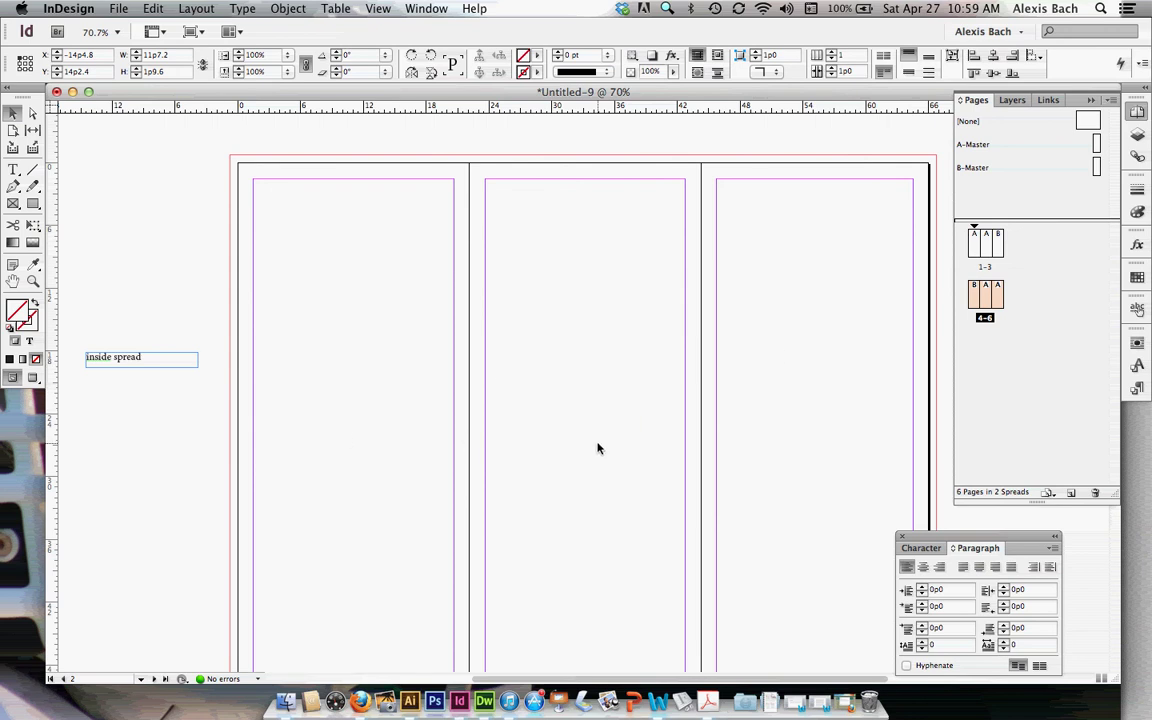
pyautogui.click(985, 250)
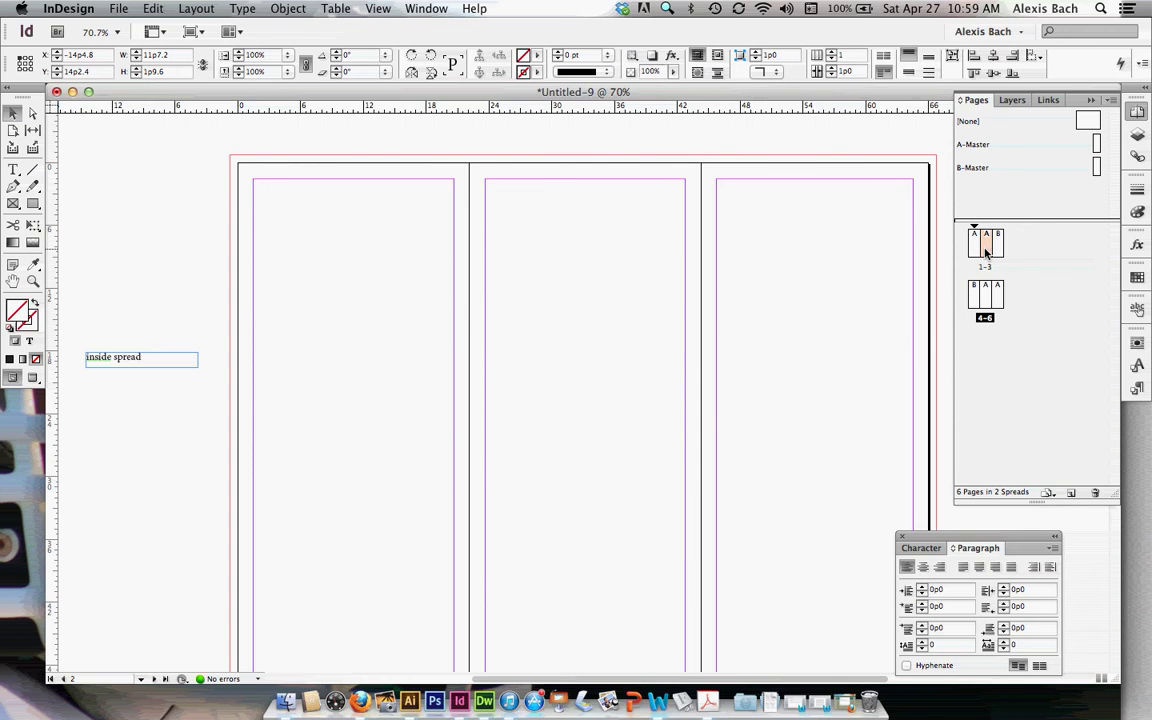
pyautogui.doubleClick(994, 296)
pyautogui.hscroll(-5, 717, 373)
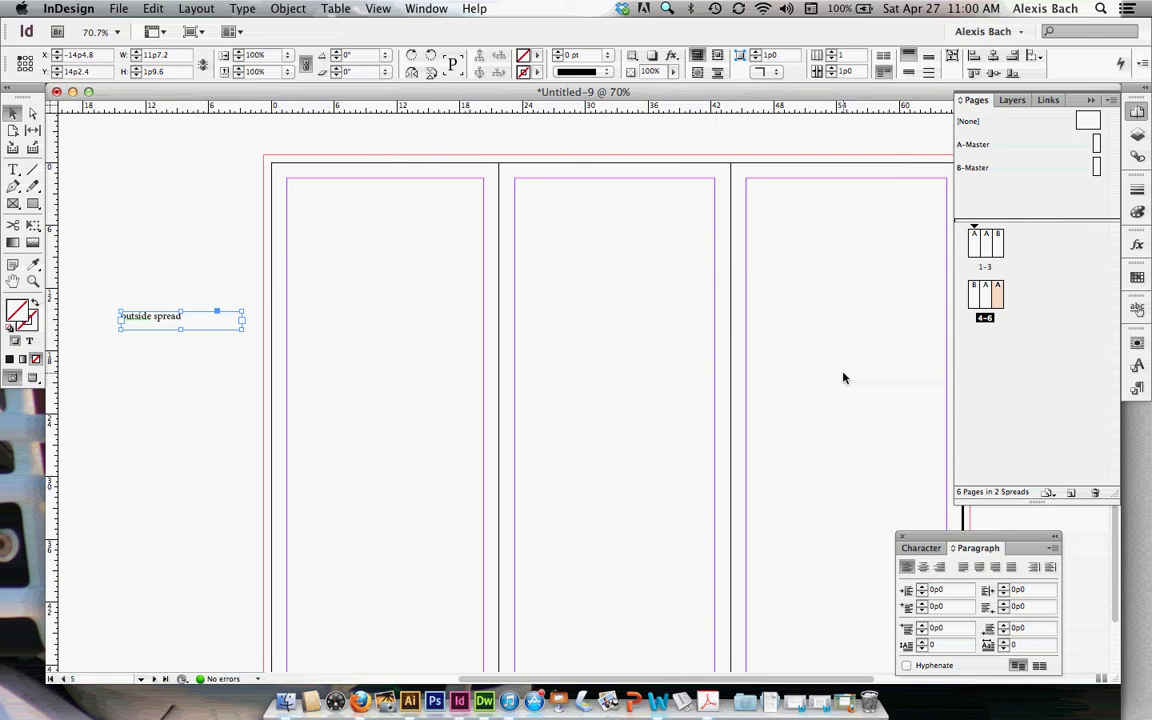
pyautogui.click(1061, 364)
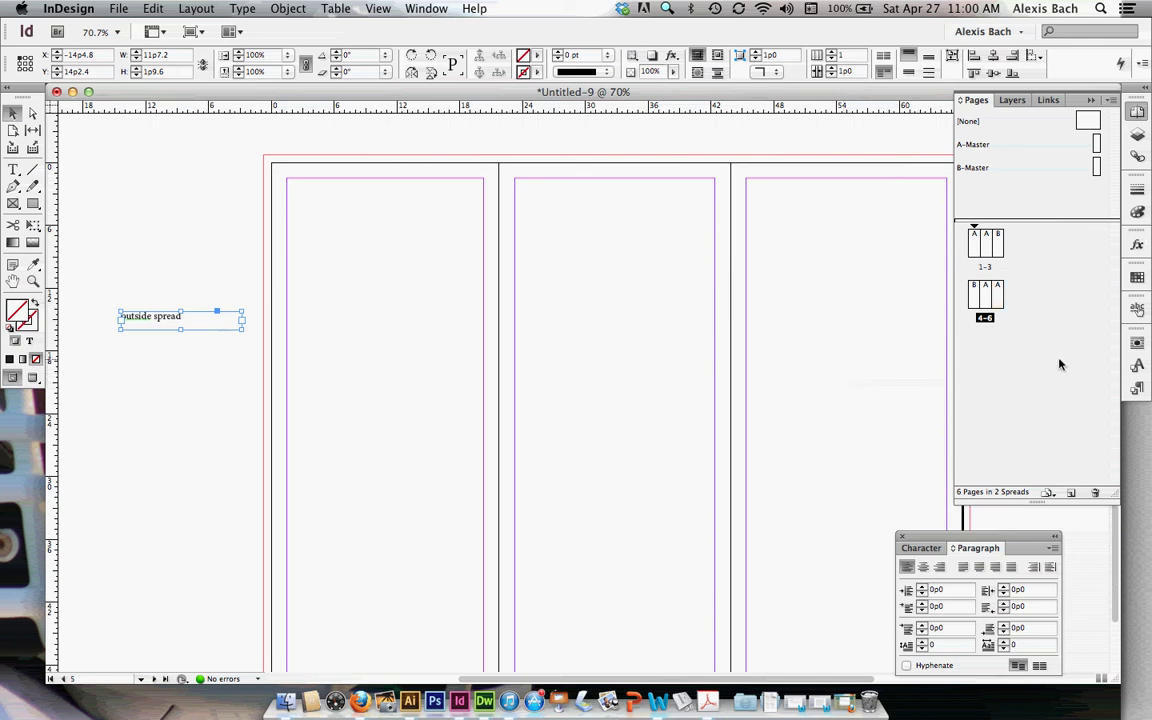